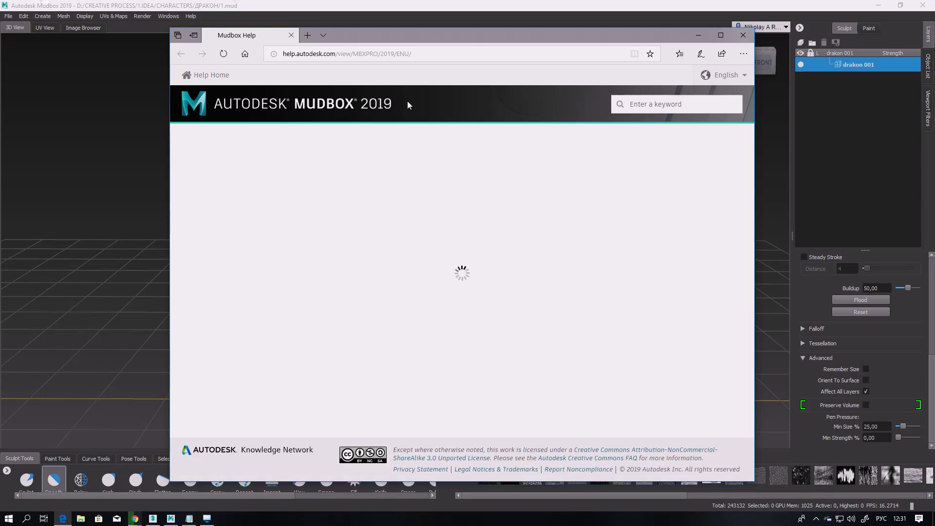
Maximize the Mudbox Help window and open the What's New in Autodesk Mudbox 2019 page
click(721, 35)
scroll(740, 194, down, 5)
scroll(740, 194, up, 5)
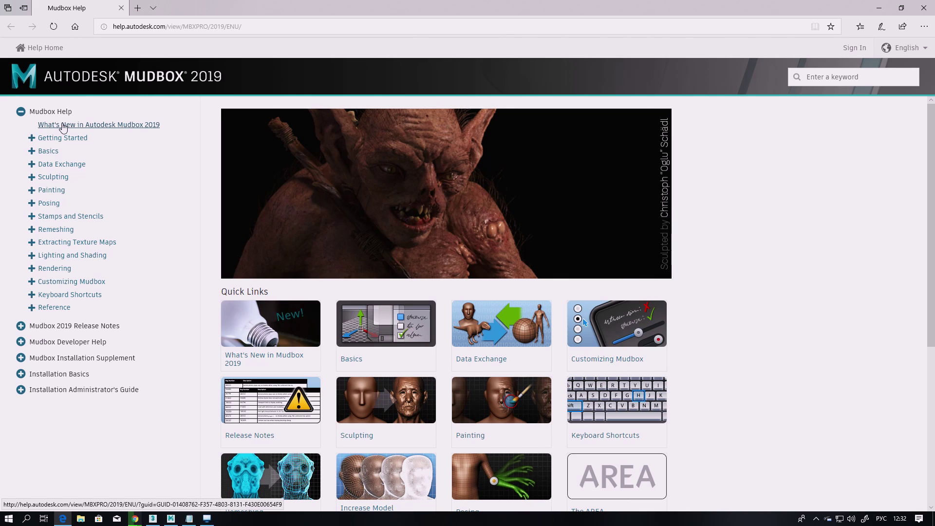
click(64, 125)
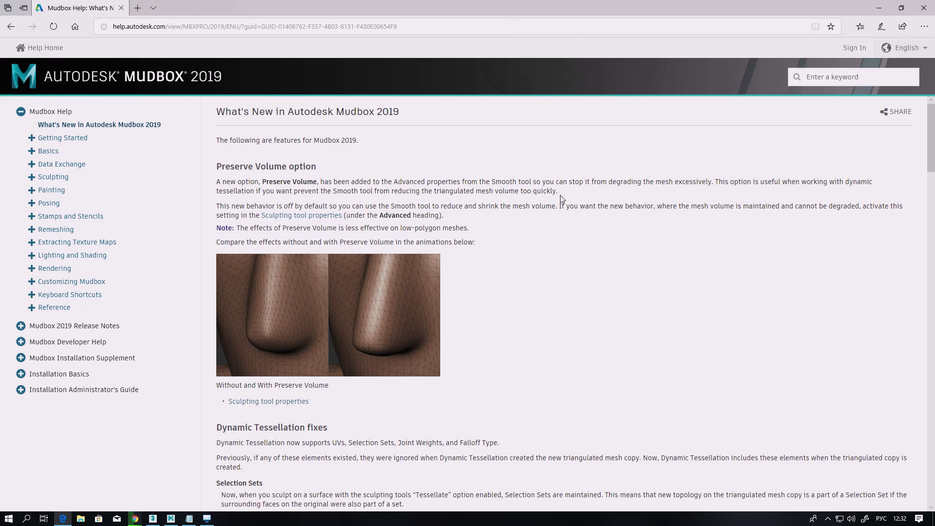
right_click(813, 127)
click(810, 309)
right_click(758, 259)
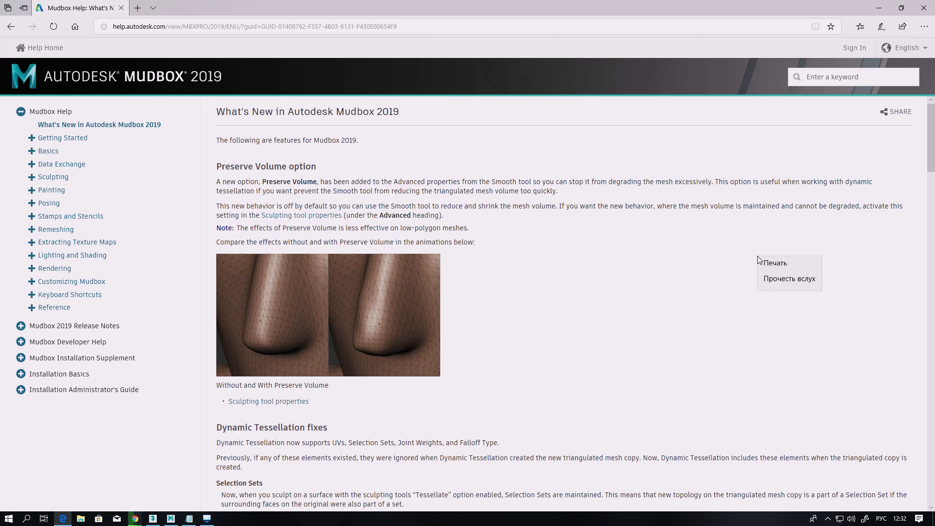
right_click(758, 259)
click(680, 262)
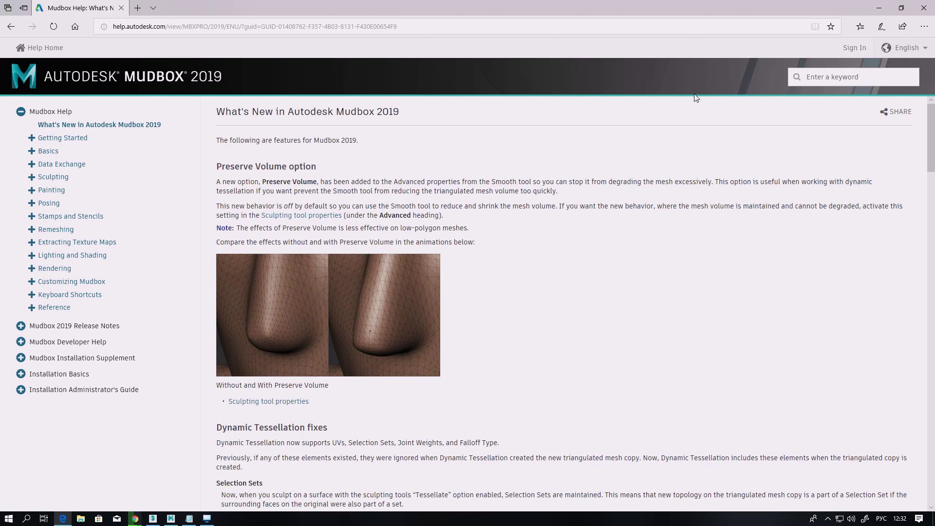
Move the help window away from the Mudbox 3D view and activate the Smooth tool
drag(531, 11, 934, 12)
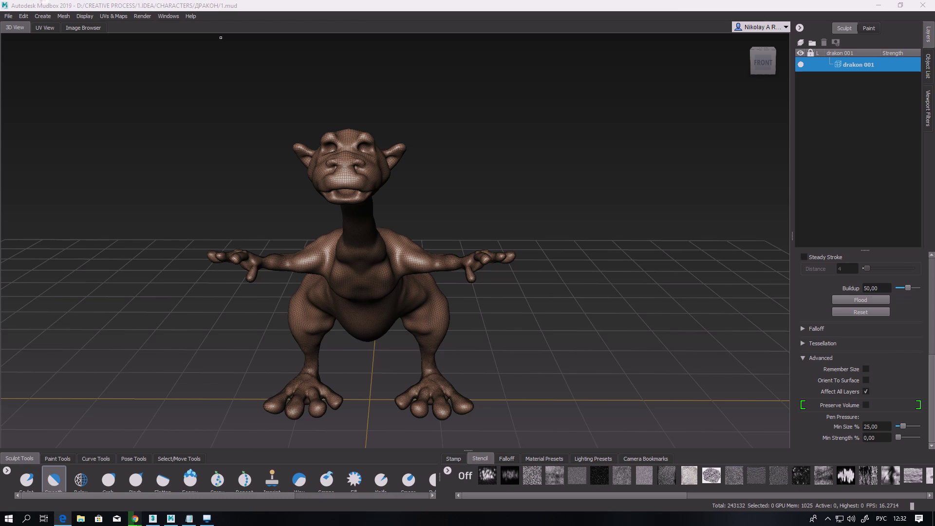
drag(934, 12, 385, 16)
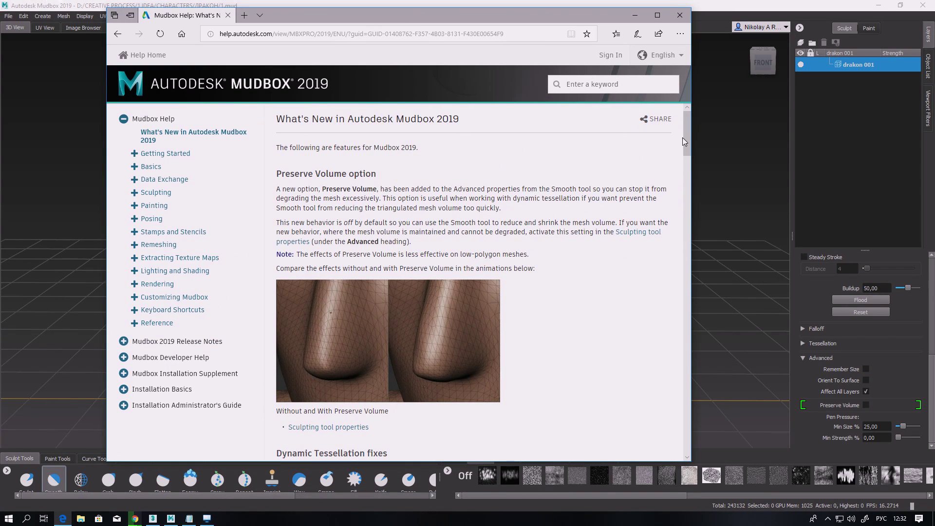
mouse_move(687, 138)
mouse_down()
mouse_move(693, 185)
mouse_move(688, 132)
mouse_up()
drag(431, 20, 704, 45)
drag(704, 45, 934, 46)
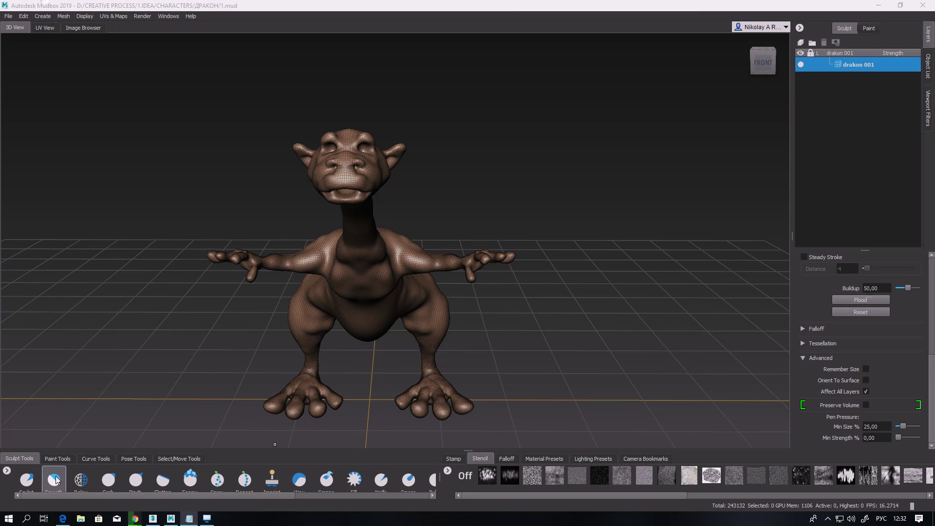
click(57, 481)
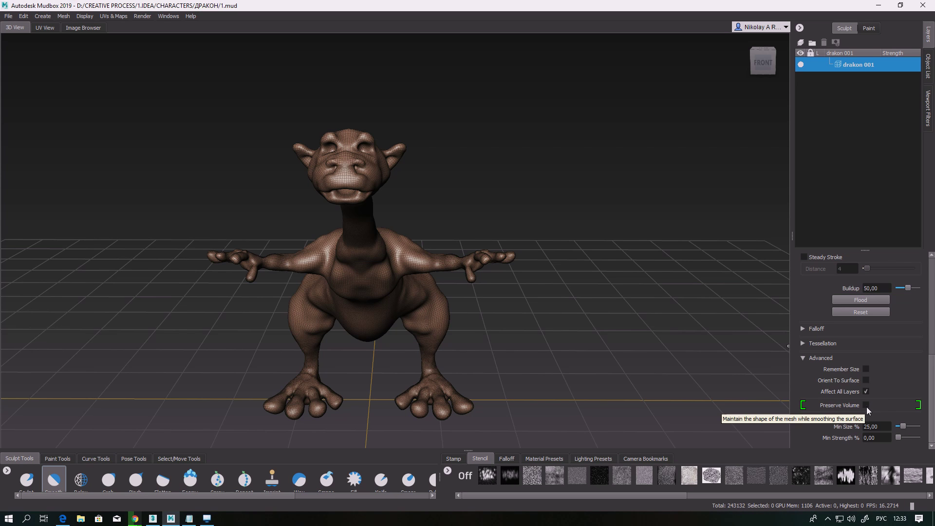
Add new subdivision levels to the dragon mesh up to level 3
click(772, 59)
mouse_move(772, 60)
mouse_down()
mouse_move(774, 86)
mouse_move(742, 46)
mouse_move(747, 52)
mouse_up()
scroll(608, 419, up, 6)
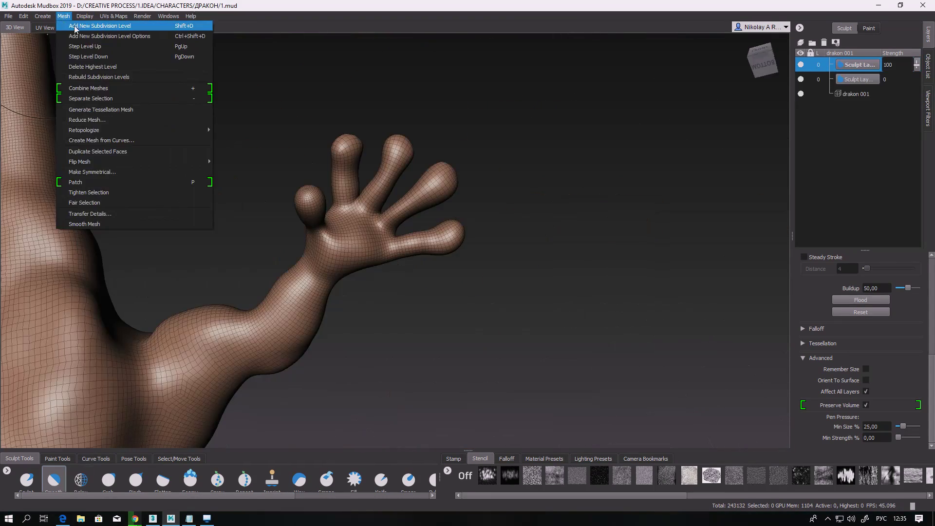
click(75, 26)
click(64, 16)
click(74, 26)
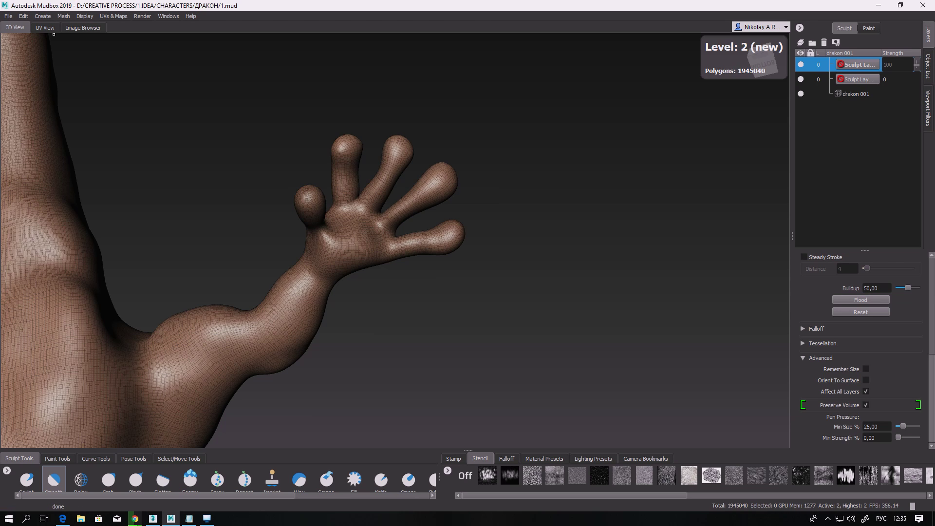
click(63, 16)
click(74, 26)
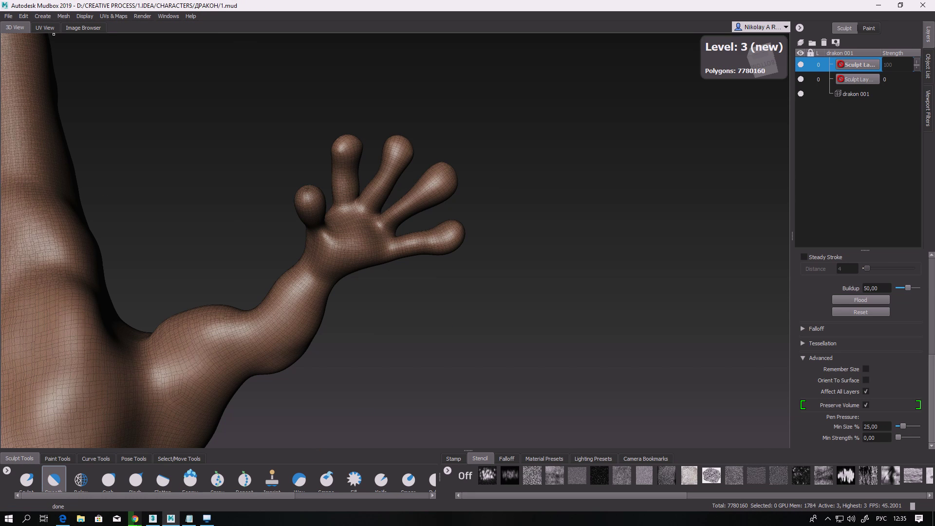
Activate the Sculpt tool and load the bw_skin03.jpg stencil over the dragon's hand
click(27, 479)
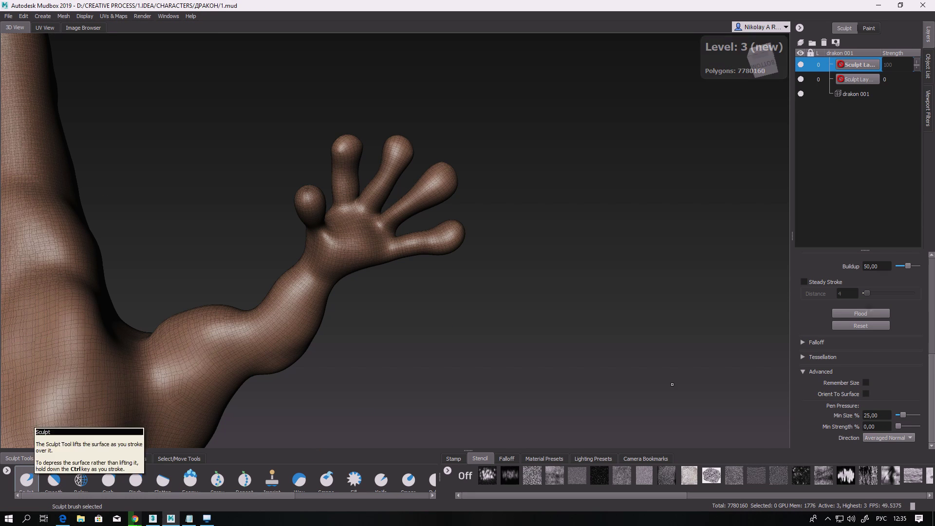
click(757, 475)
click(577, 475)
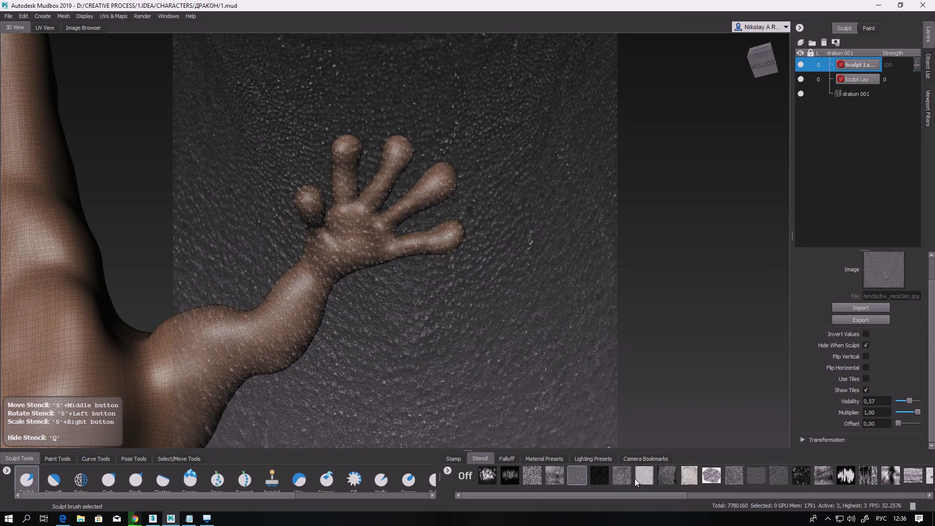
click(644, 475)
click(667, 475)
click(689, 475)
click(642, 475)
scroll(382, 226, up, 5)
alt+middle_drag(383, 226, 545, 241)
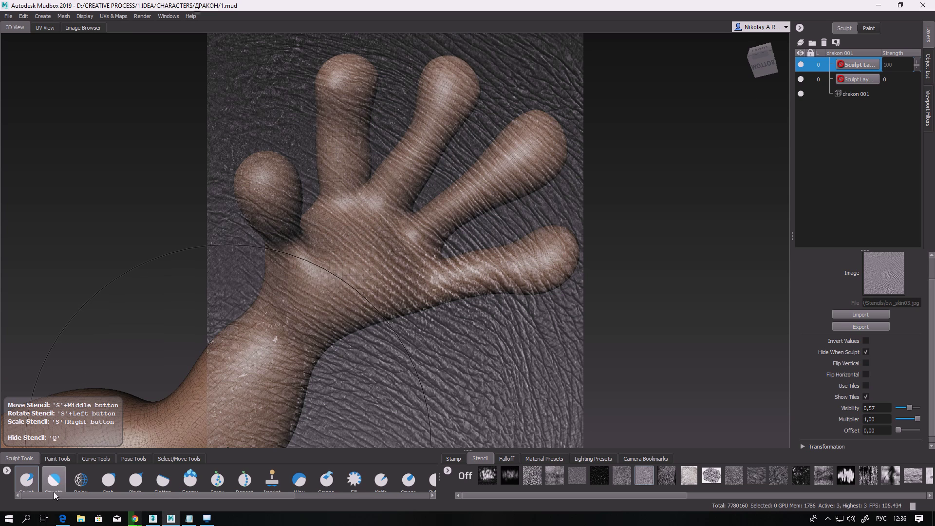
click(27, 480)
Set the Sculpt tool's strength to 2.50 and add a new sculpt layer to the dragon
click(812, 43)
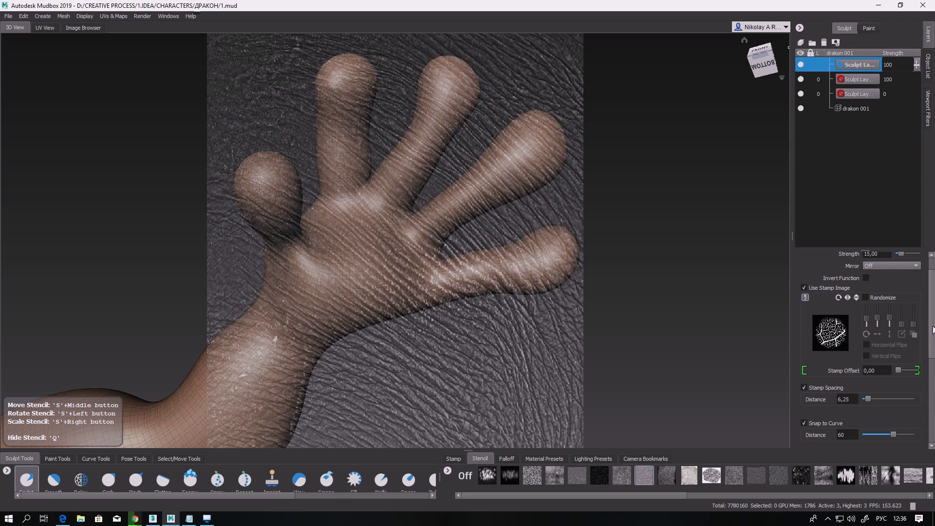
drag(933, 330, 930, 288)
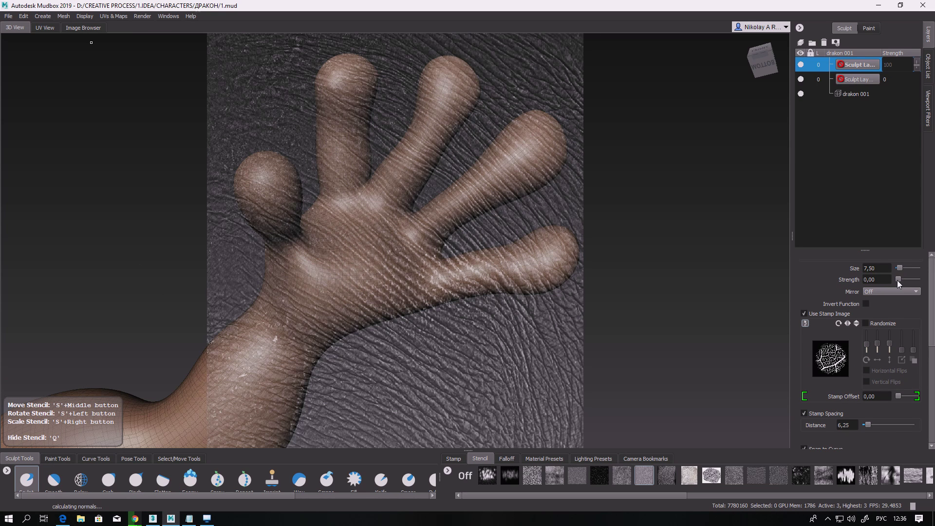
drag(898, 281, 899, 281)
click(290, 272)
click(801, 42)
Sculpt the stencil's skin wrinkles over the palm, all five fingers and the wrist, and hide the stencil
mouse_move(365, 280)
mouse_down()
mouse_move(367, 248)
mouse_move(382, 256)
mouse_move(352, 283)
mouse_up()
drag(476, 277, 438, 279)
mouse_move(422, 287)
mouse_down()
mouse_move(366, 229)
mouse_move(328, 217)
mouse_move(319, 309)
mouse_move(329, 312)
mouse_up()
drag(436, 215, 538, 142)
drag(553, 253, 480, 276)
drag(389, 195, 451, 81)
drag(343, 187, 347, 75)
mouse_move(275, 207)
mouse_down()
mouse_move(259, 173)
mouse_move(293, 268)
mouse_up()
mouse_move(292, 304)
mouse_down()
mouse_move(263, 363)
mouse_move(307, 351)
mouse_up()
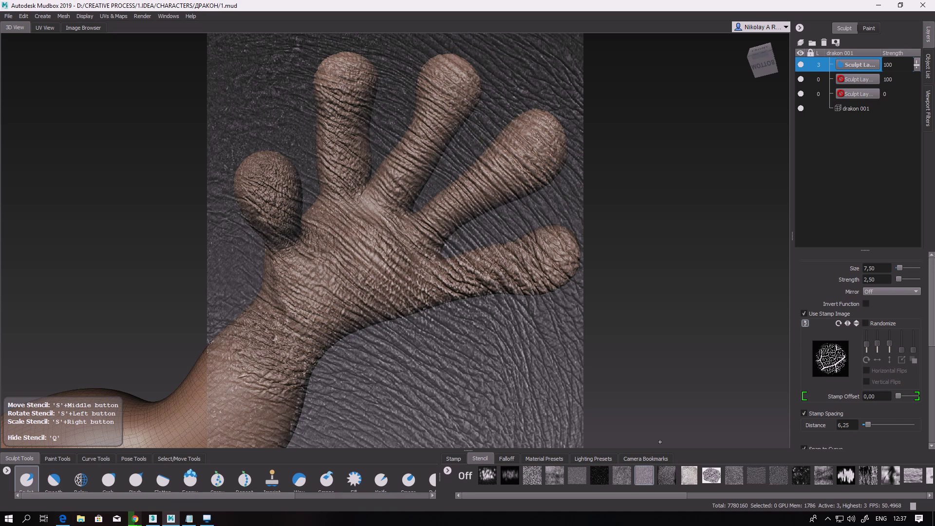
key(q)
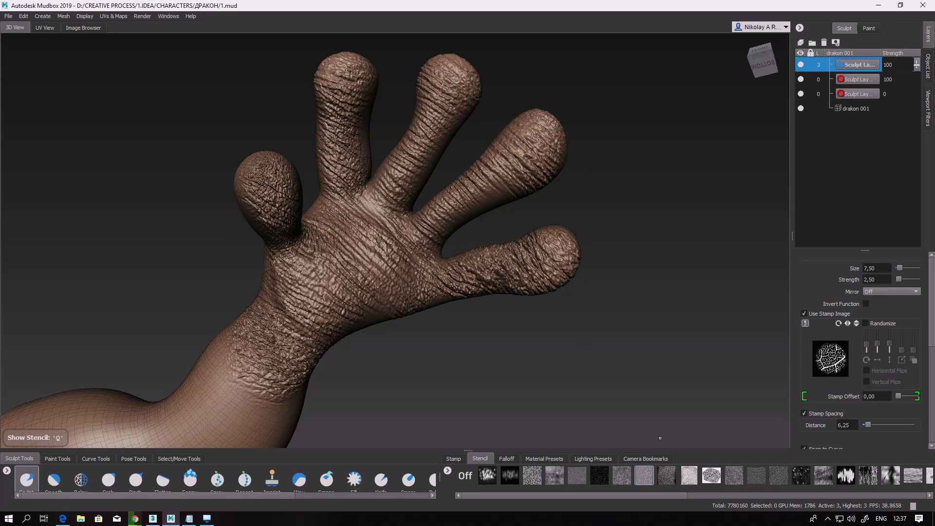
Add another sculpt layer and use the Smooth tool with Preserve Volume off to smooth the skin texture on the hand
click(800, 43)
click(61, 490)
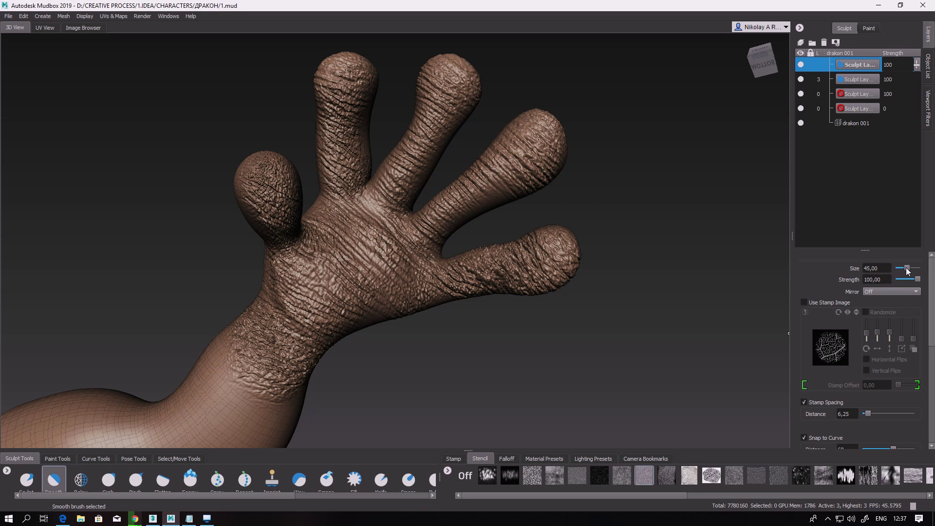
mouse_move(906, 268)
mouse_down()
mouse_move(922, 268)
mouse_move(908, 272)
mouse_up()
scroll(898, 407, down, 5)
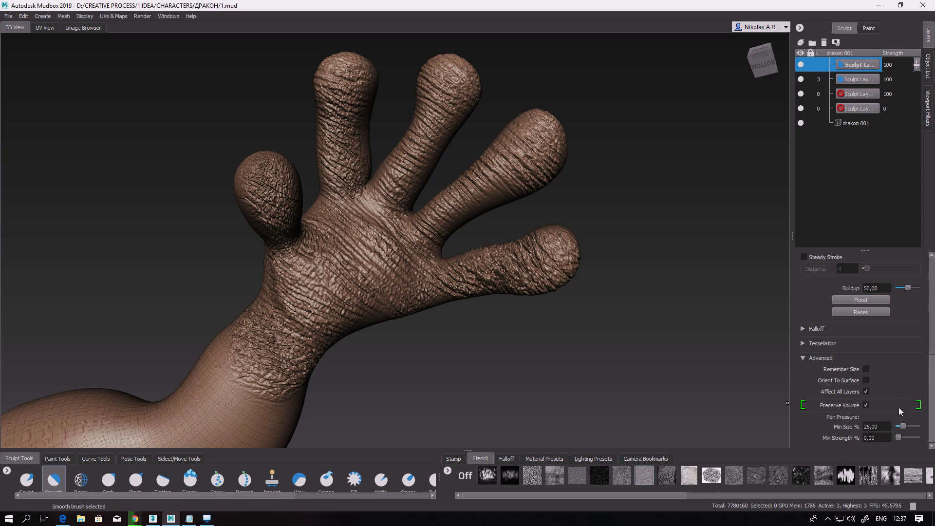
mouse_move(345, 166)
mouse_down()
mouse_move(346, 241)
mouse_move(321, 291)
mouse_up()
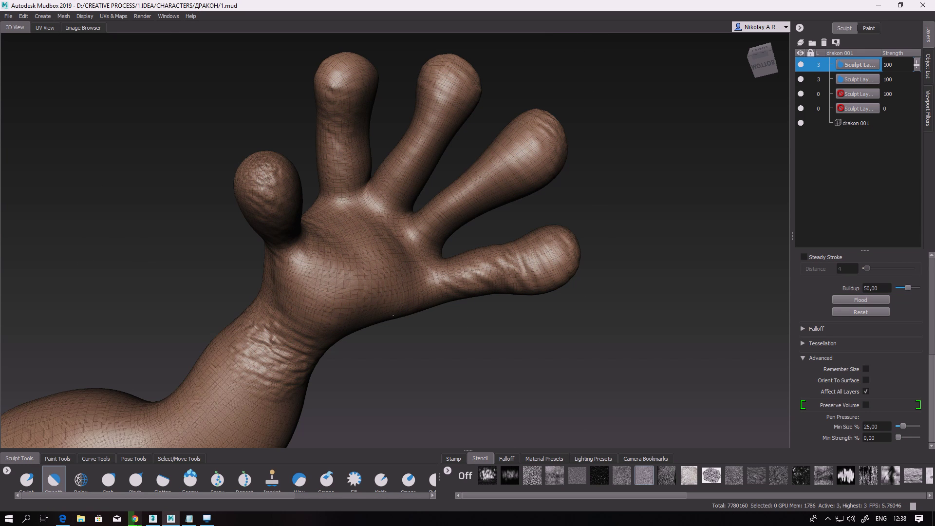
Set the smoothed layer's strength to 0 and smooth the hand and wrist on a new sculpt layer with Preserve Volume on
drag(916, 67, 913, 141)
click(800, 42)
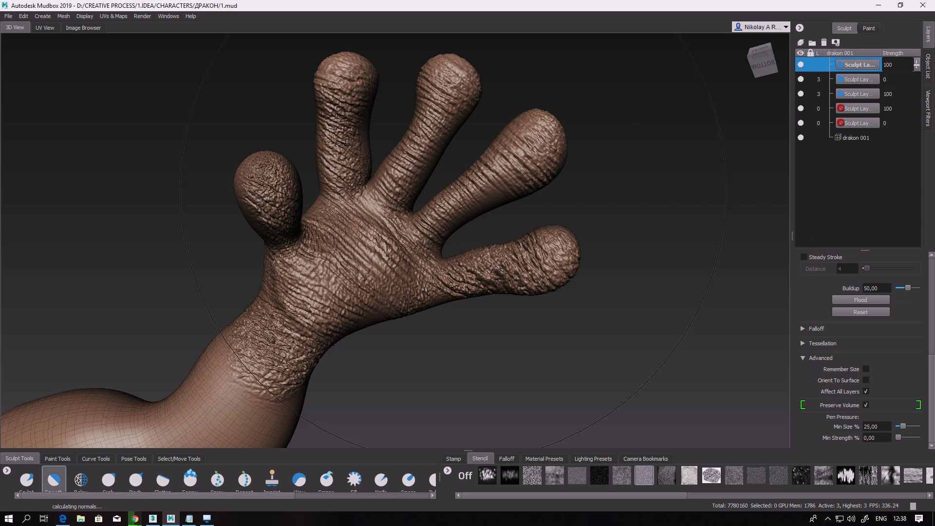
drag(393, 199, 379, 204)
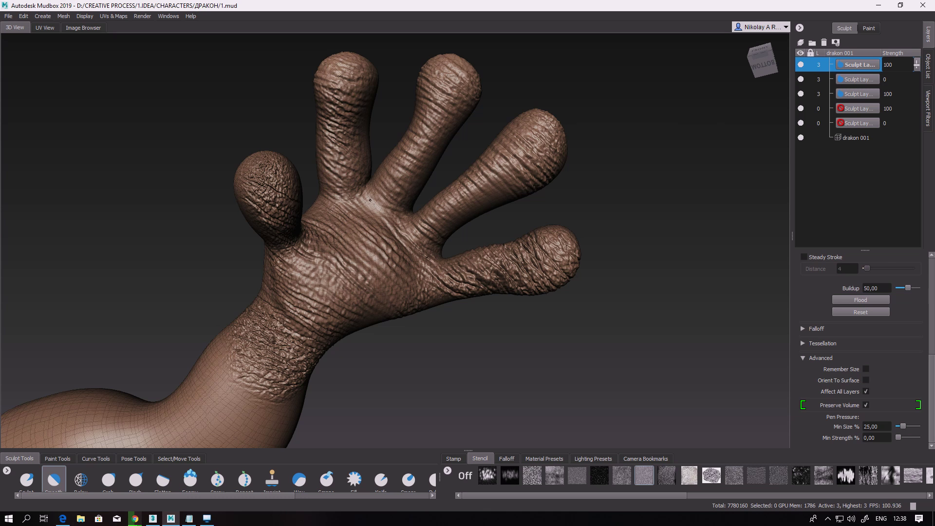
mouse_move(417, 161)
mouse_down()
mouse_move(533, 258)
mouse_move(515, 289)
mouse_up()
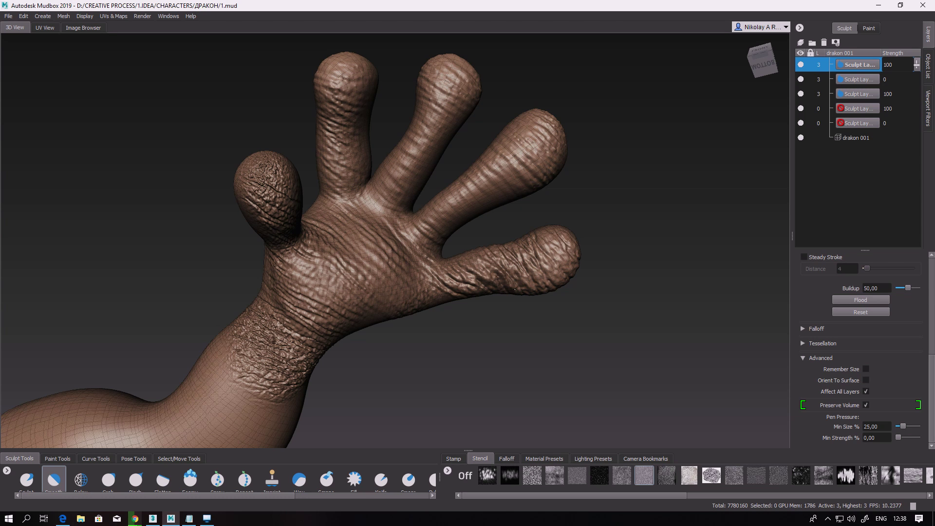
mouse_move(277, 177)
mouse_down()
mouse_move(281, 302)
mouse_move(202, 190)
mouse_up()
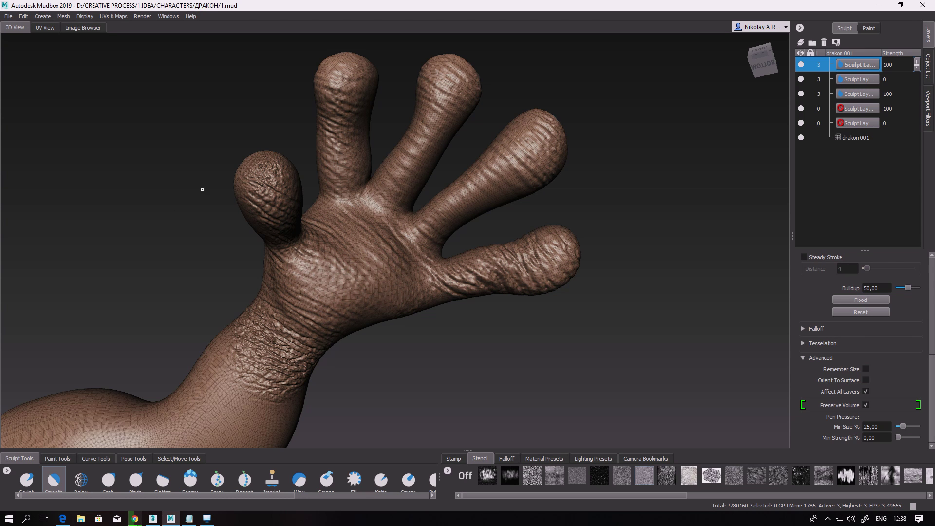
drag(278, 381, 228, 360)
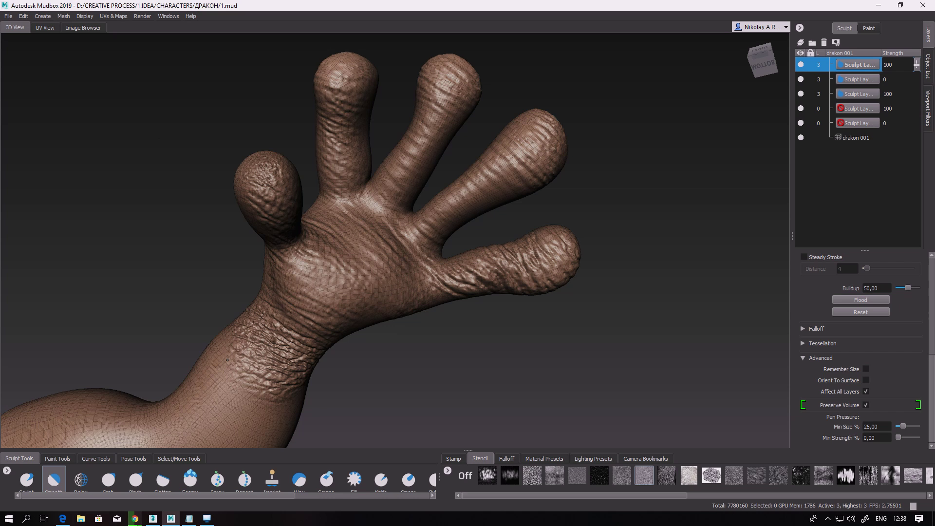
drag(554, 249, 481, 259)
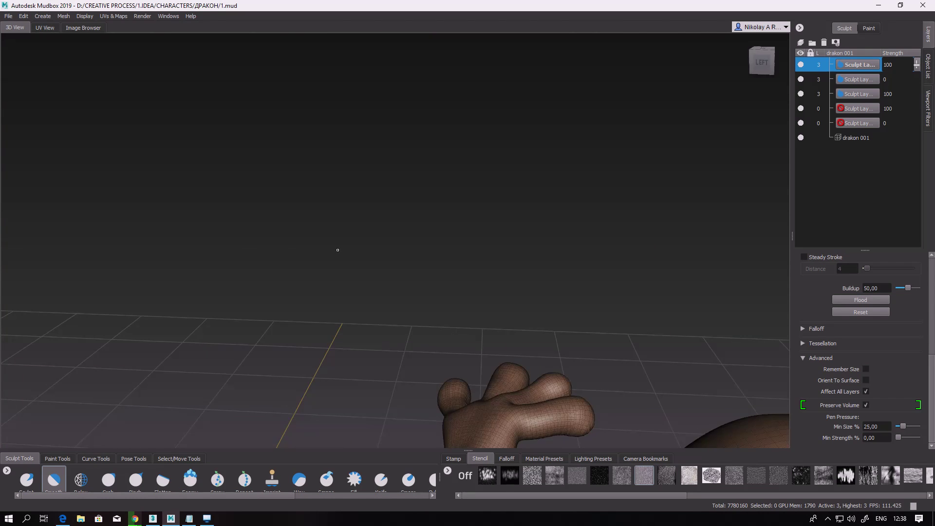
Examine the Combine Meshes section of the What's New page and the matching mesh commands in Mudbox
alt+drag(339, 250, 788, 282)
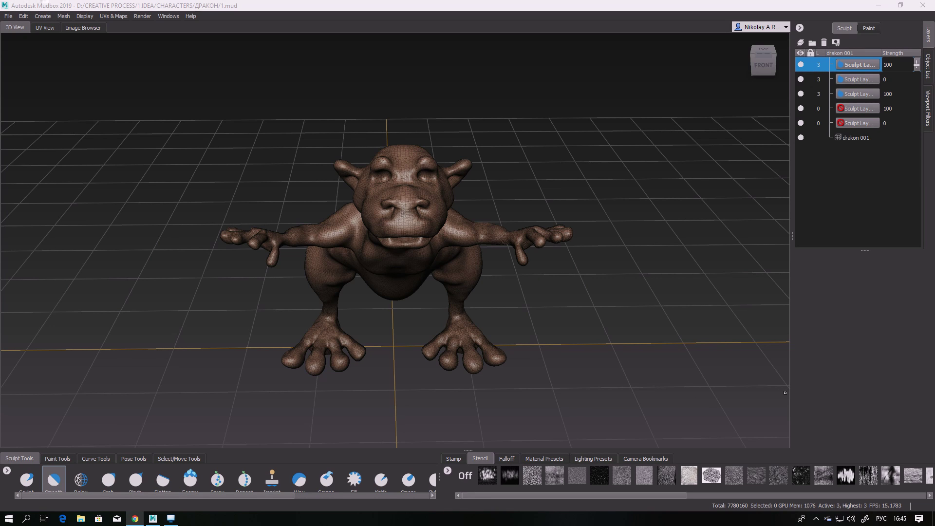
drag(934, 45, 554, 31)
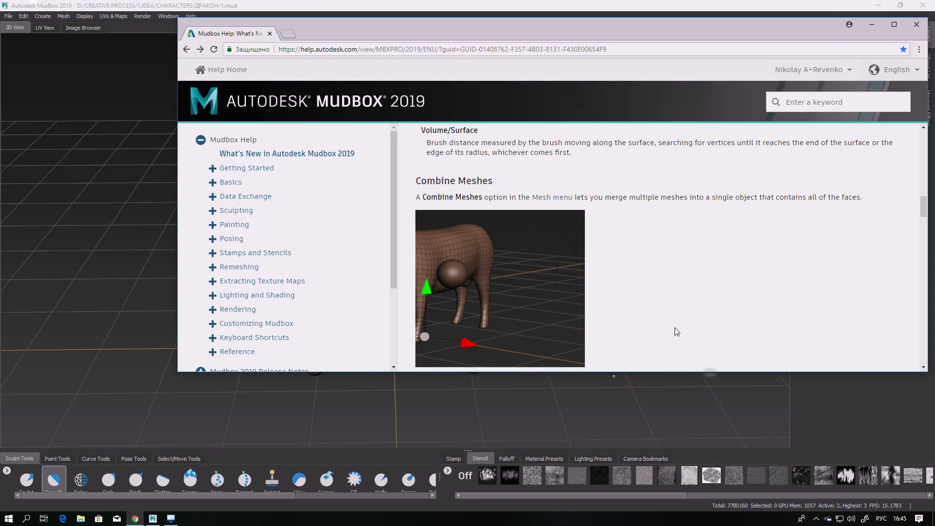
click(63, 17)
mouse_move(64, 16)
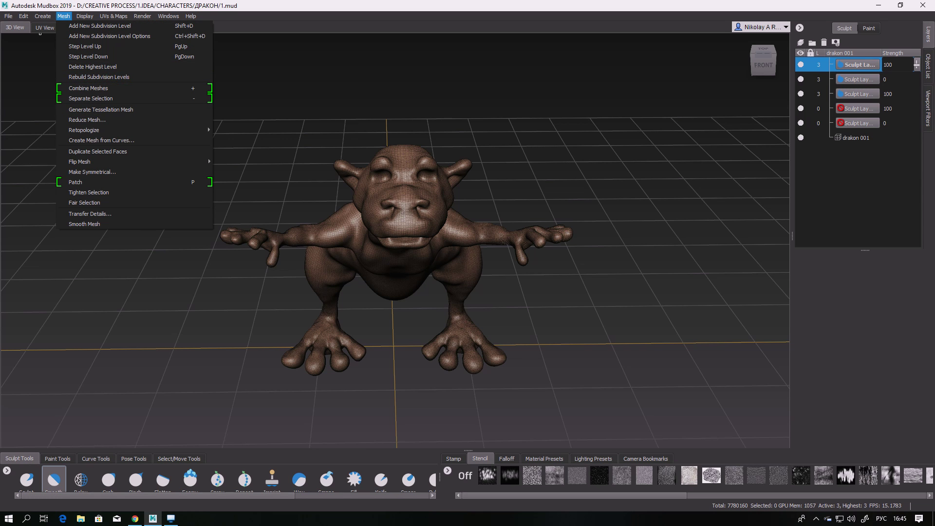
click(135, 519)
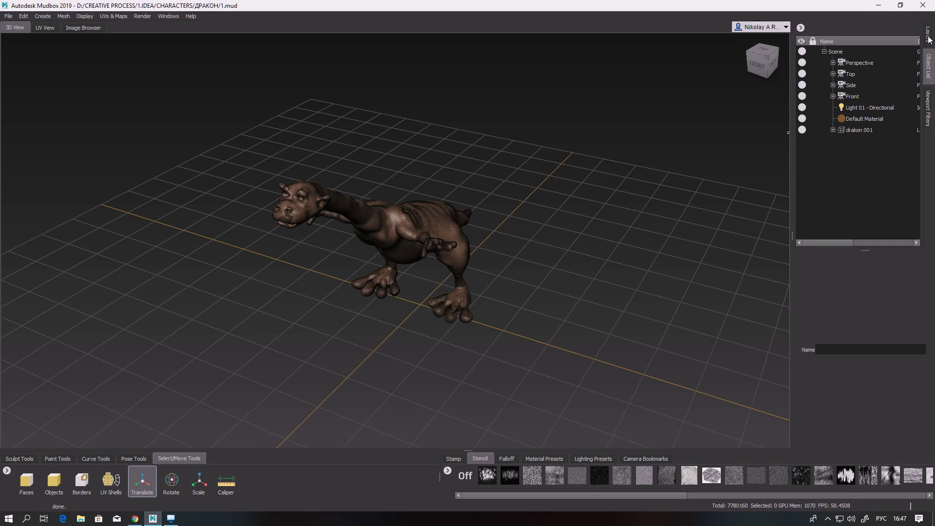
Show the sculpt layers list and create a sphere mesh in the dragon scene
click(929, 37)
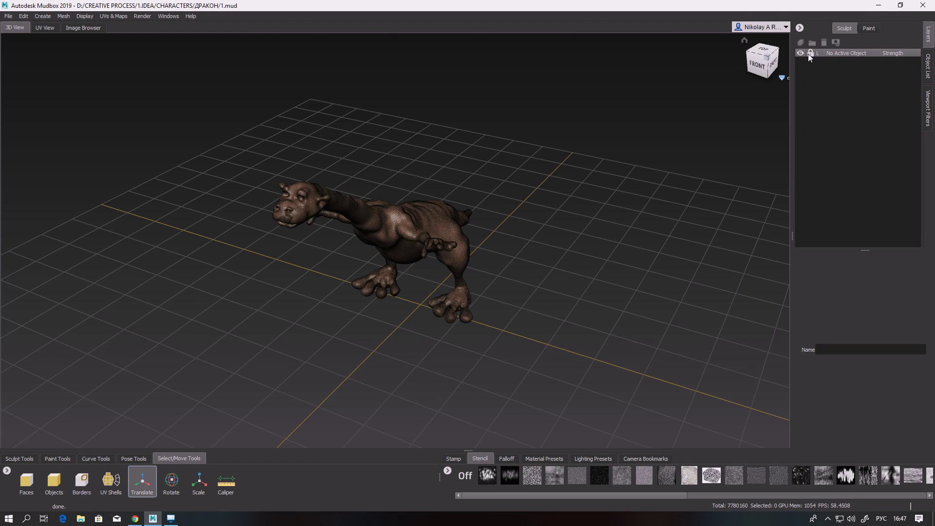
click(65, 16)
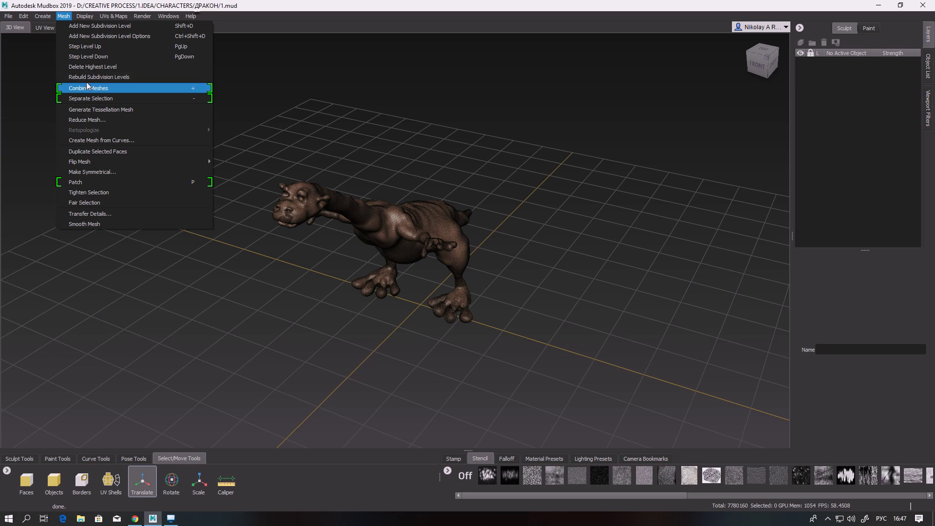
mouse_move(42, 16)
mouse_move(74, 30)
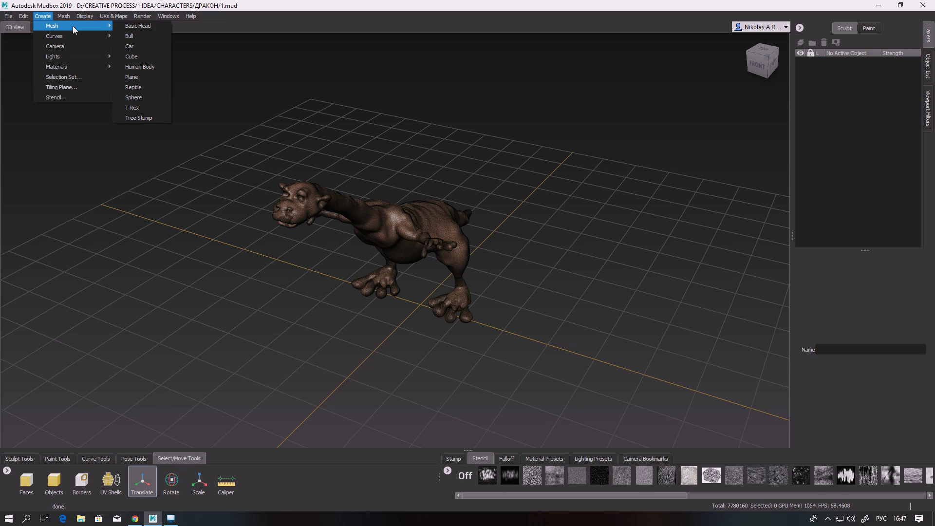
click(132, 97)
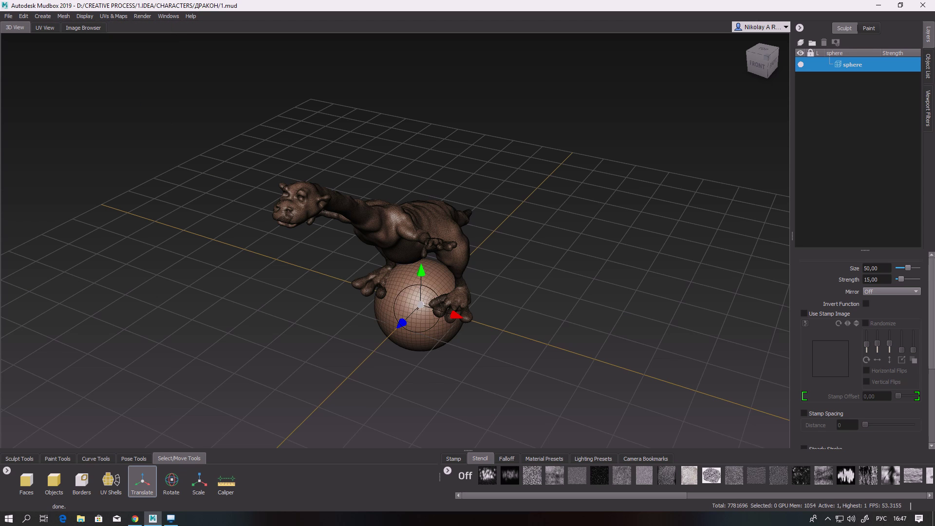
Move the sphere up and sideways from the origin, and lower it beside the dragon's body so the two overlap
drag(421, 270, 424, 112)
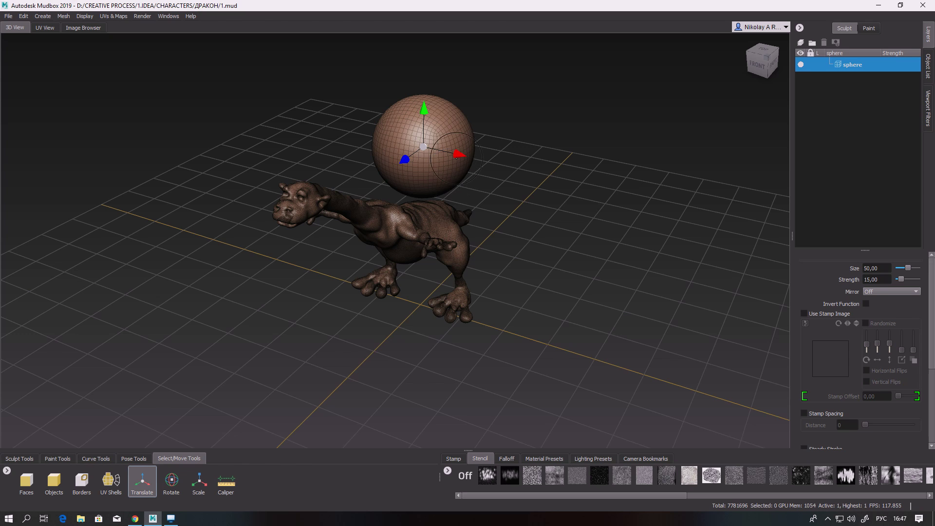
drag(457, 158, 510, 170)
drag(759, 73, 677, 50)
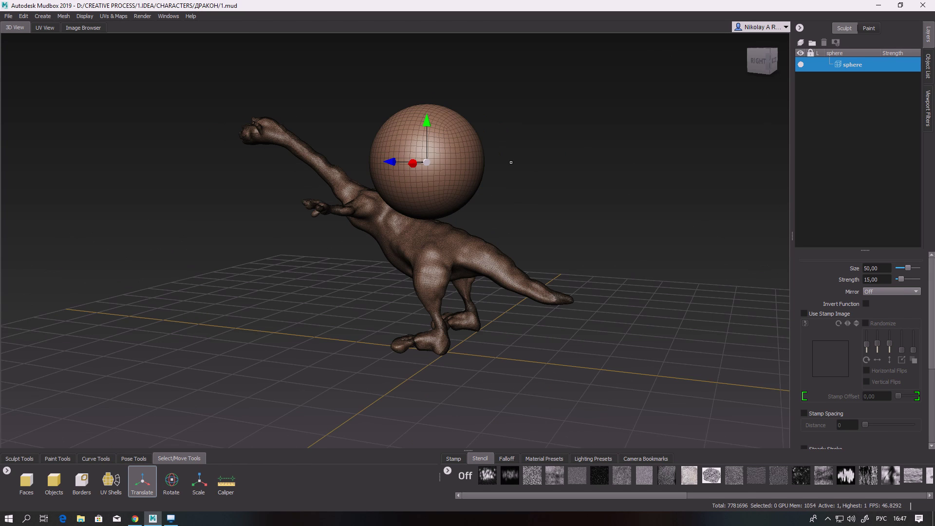
drag(427, 122, 426, 198)
drag(759, 60, 841, 55)
Select both the dragon and the sphere as whole objects and combine them into one mesh
click(398, 254)
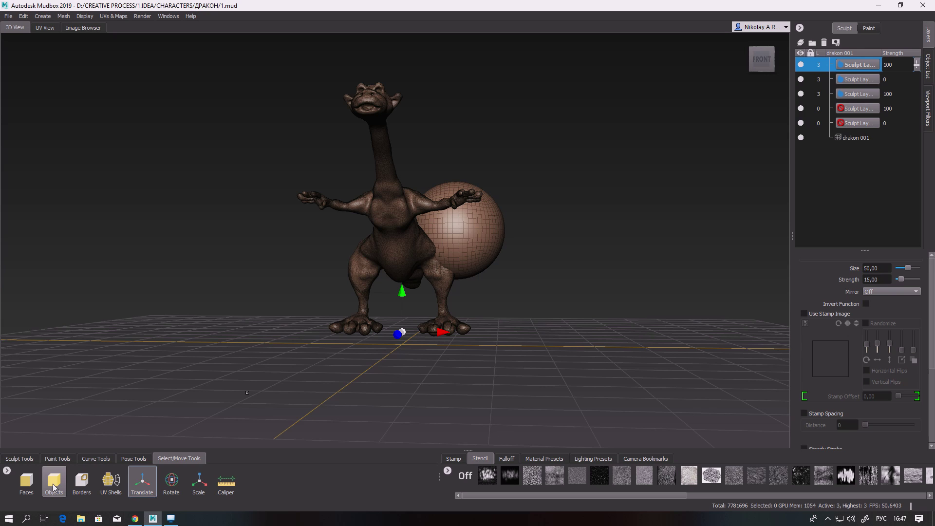
click(402, 260)
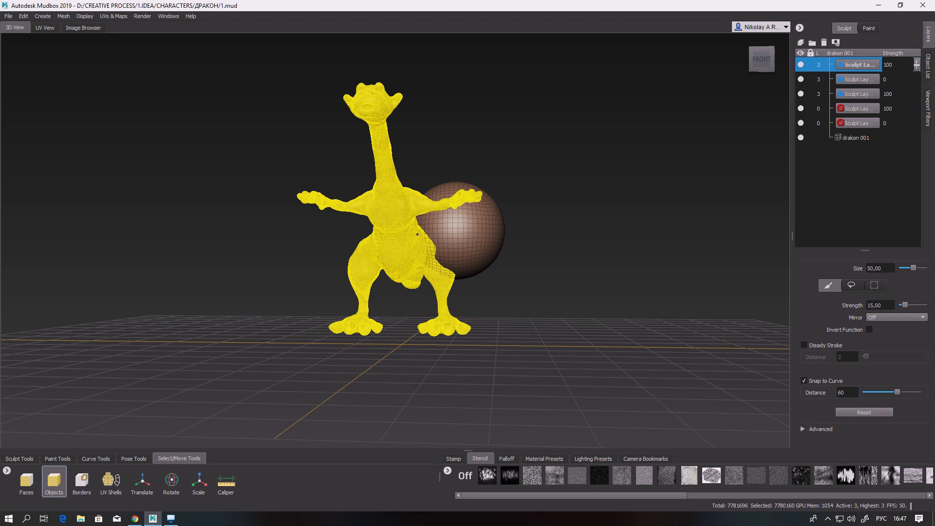
click(449, 228)
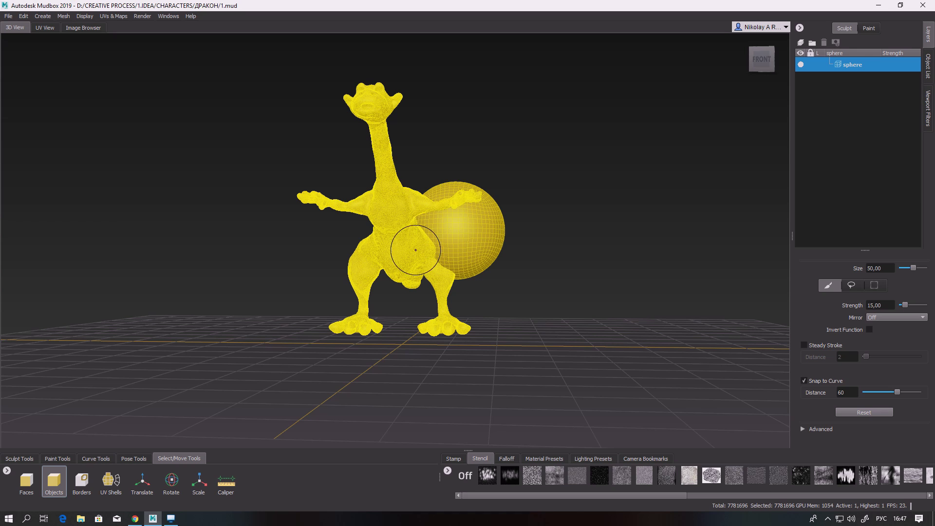
click(59, 18)
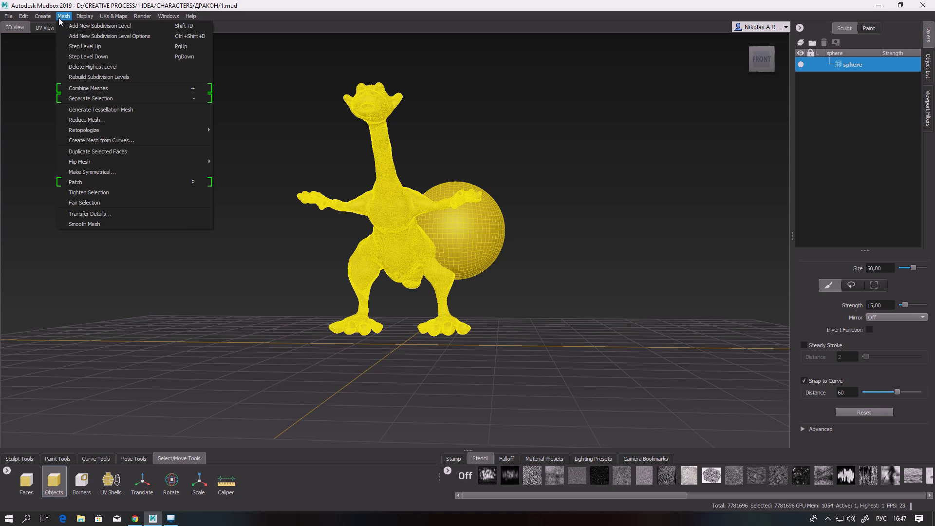
click(88, 89)
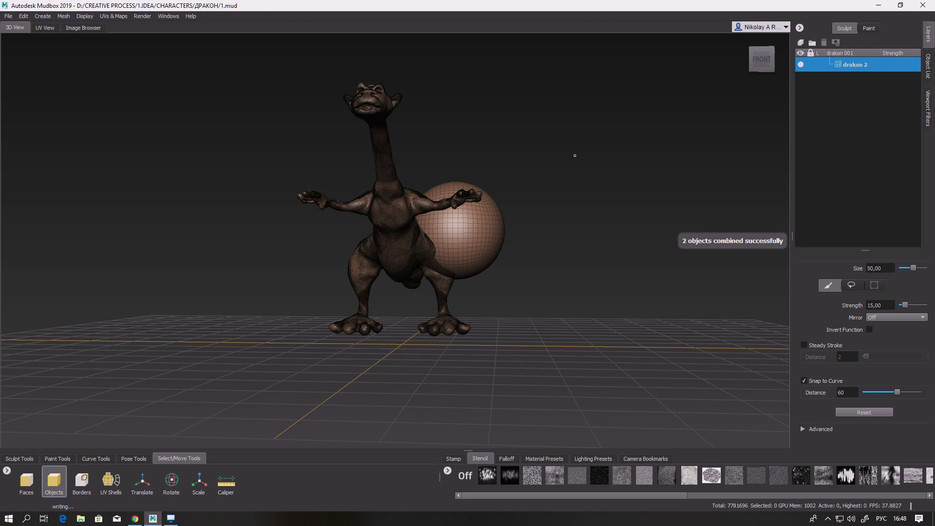
Move the combined dragon and sphere mesh along X to a Translate value of 12,395
drag(763, 62, 257, 463)
click(143, 481)
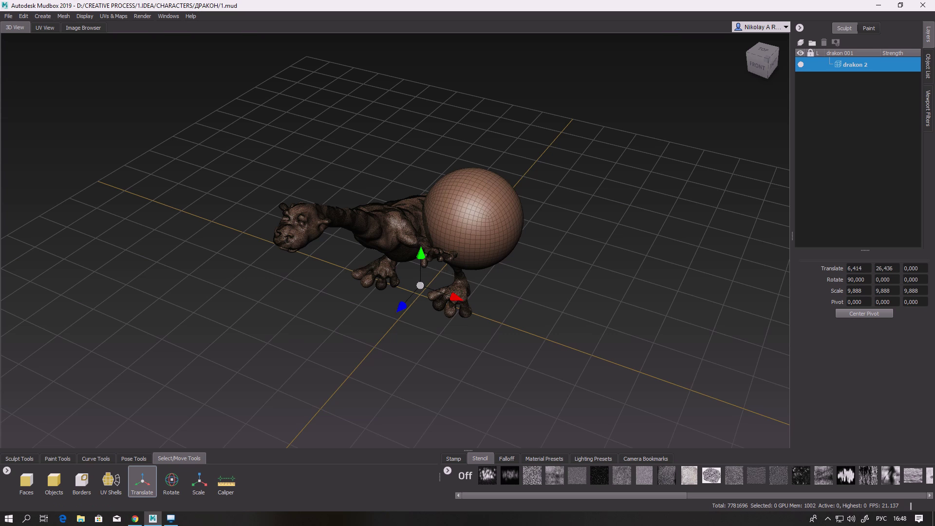
mouse_move(456, 297)
mouse_down()
mouse_move(669, 372)
mouse_move(460, 298)
mouse_up()
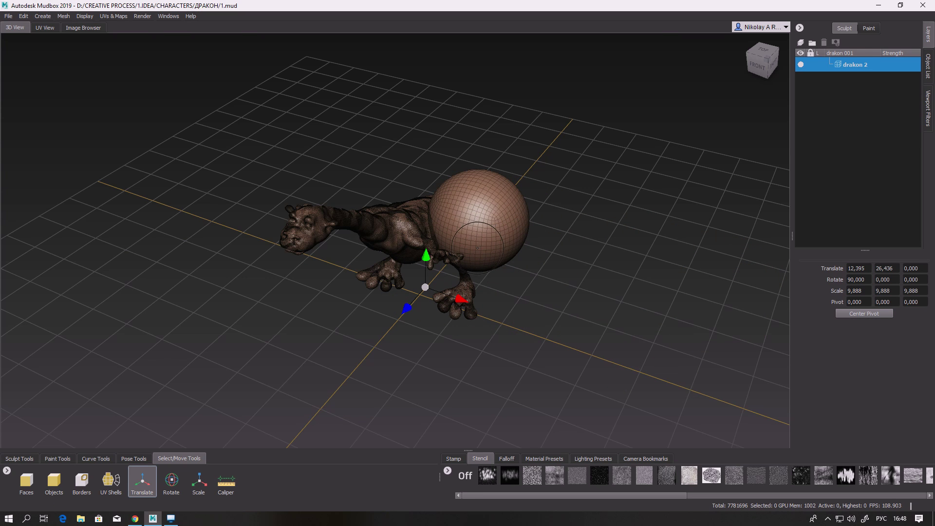
alt+right_drag(329, 229, 456, 272)
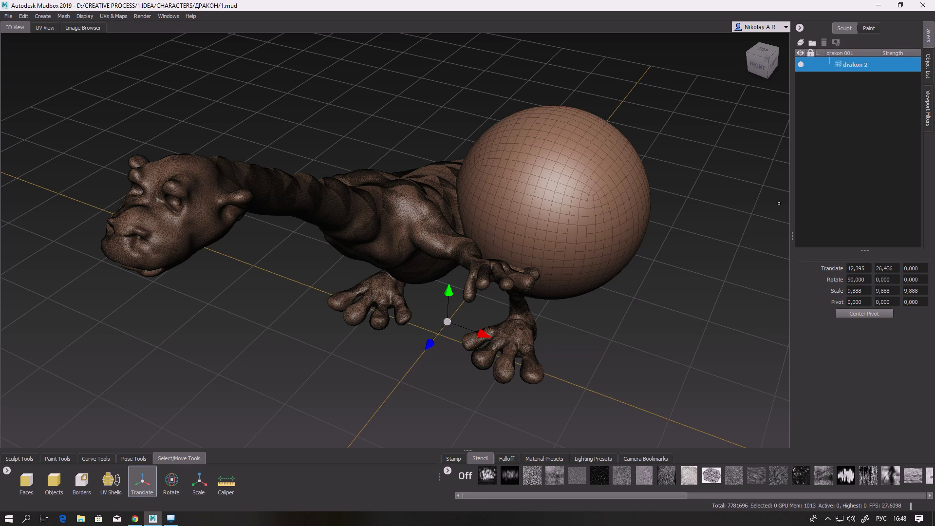
Check the Separate Selection section of the What's New page and separate the combined mesh back into individual objects
drag(934, 52, 587, 27)
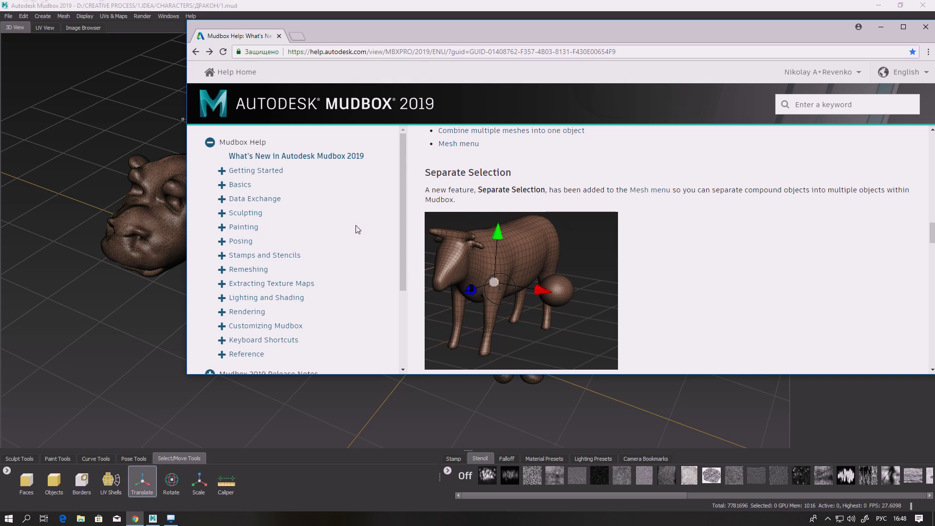
click(508, 11)
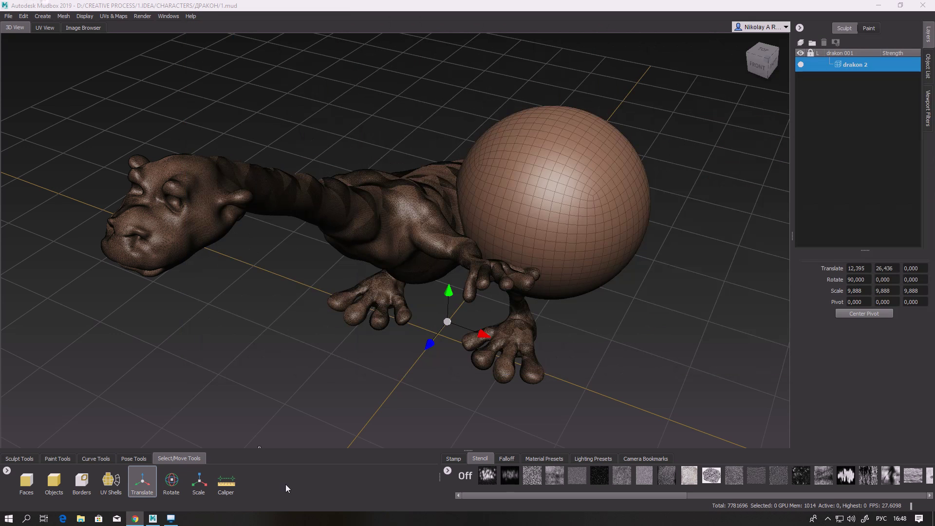
click(54, 480)
click(600, 170)
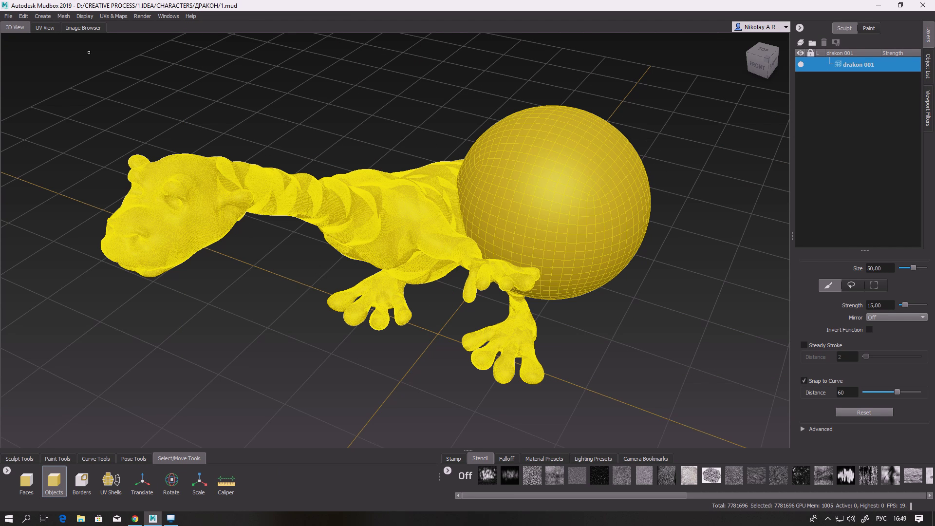
click(64, 16)
click(99, 98)
Move the separated sphere away from the dragon to an X Translate of 158,998, clear the object selection and raise the sphere
click(142, 479)
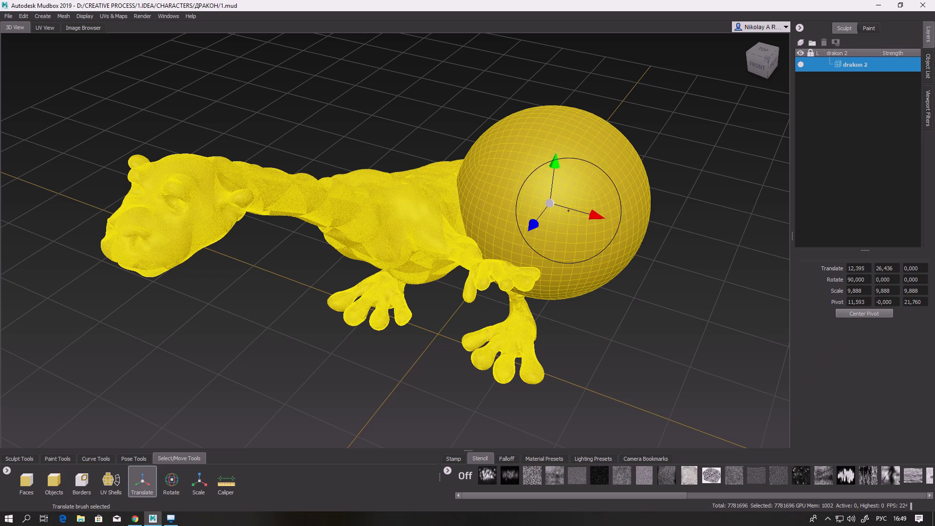
drag(595, 215, 736, 253)
click(22, 17)
click(40, 79)
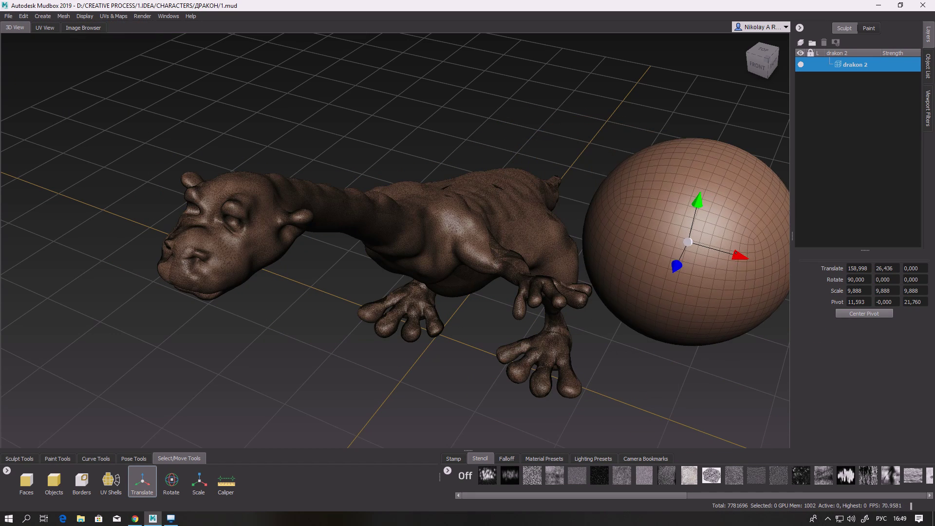
drag(698, 201, 713, 137)
click(757, 65)
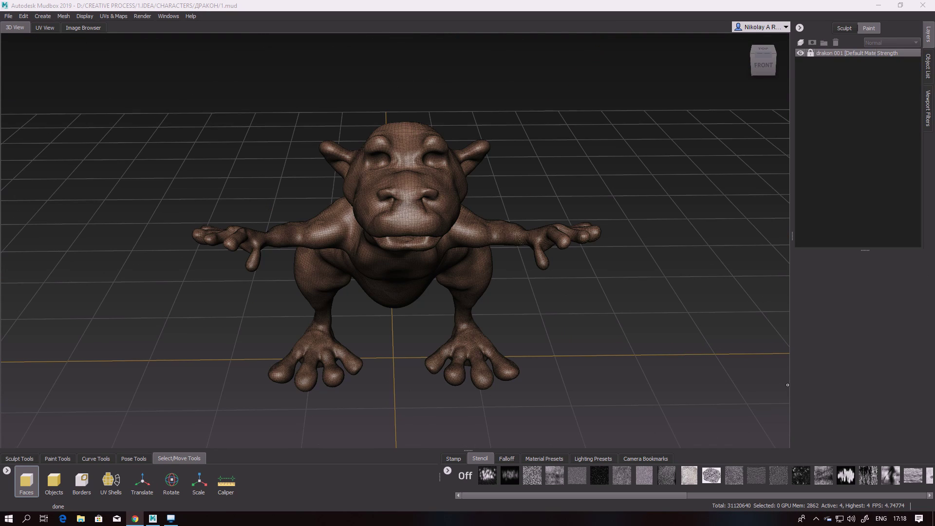
Add a new sculpt layer and sculpt the striped stamp onto the dragon's chest with the Foamy tool at Stamp Offset 0
drag(934, 54, 335, 26)
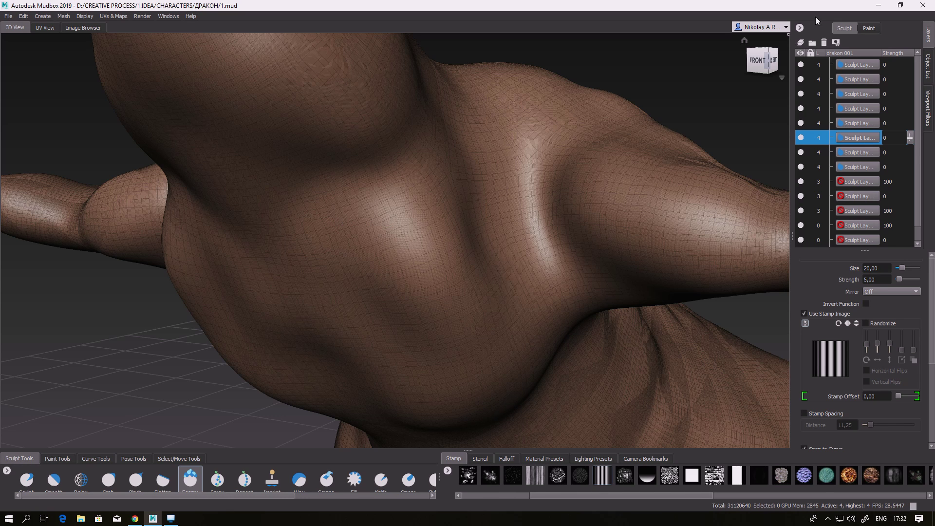
click(801, 42)
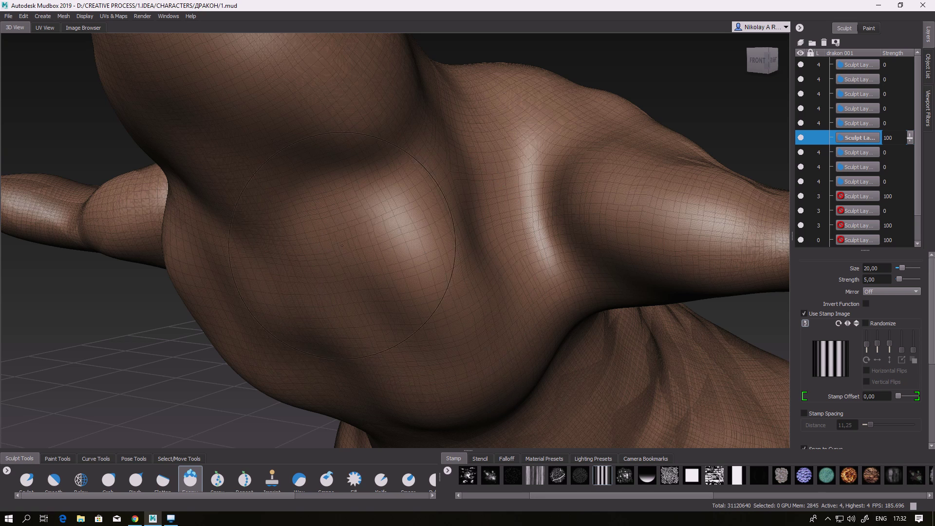
drag(328, 231, 338, 238)
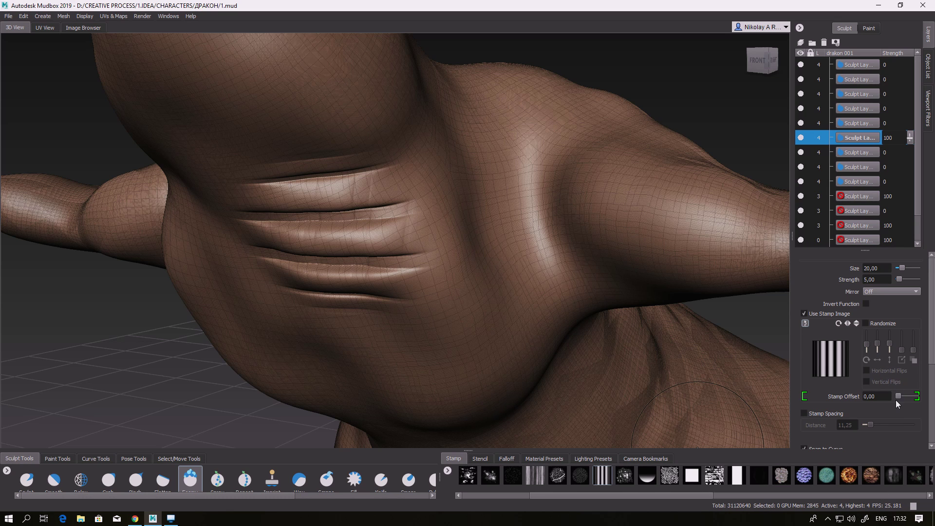
Set the Stamp Offset to 1,00 and sculpt the striped stamp onto the shoulder, lower chest and upper arm
drag(899, 397, 919, 397)
drag(524, 198, 599, 205)
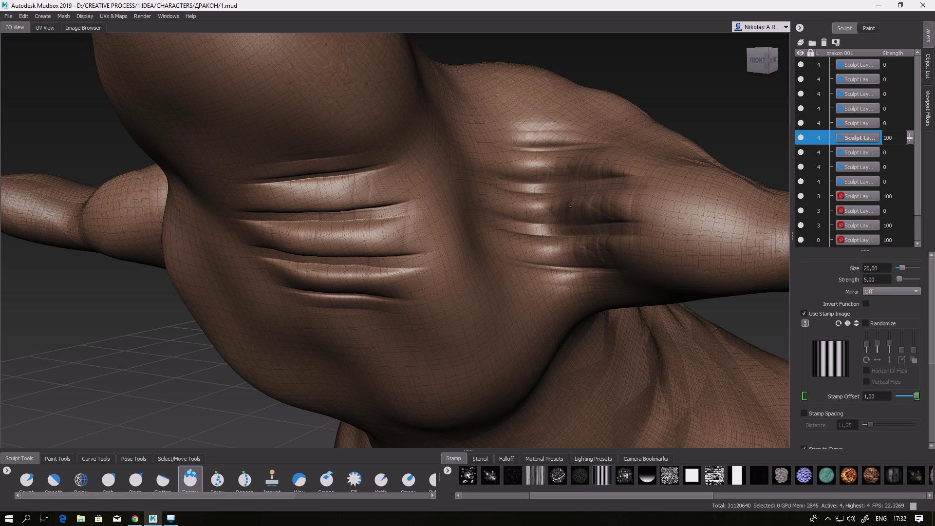
drag(514, 198, 520, 195)
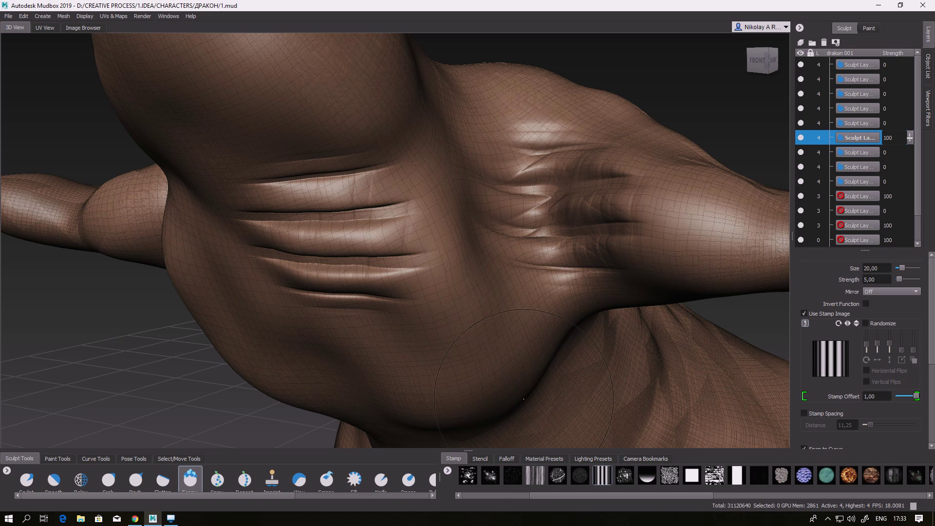
drag(438, 364, 449, 360)
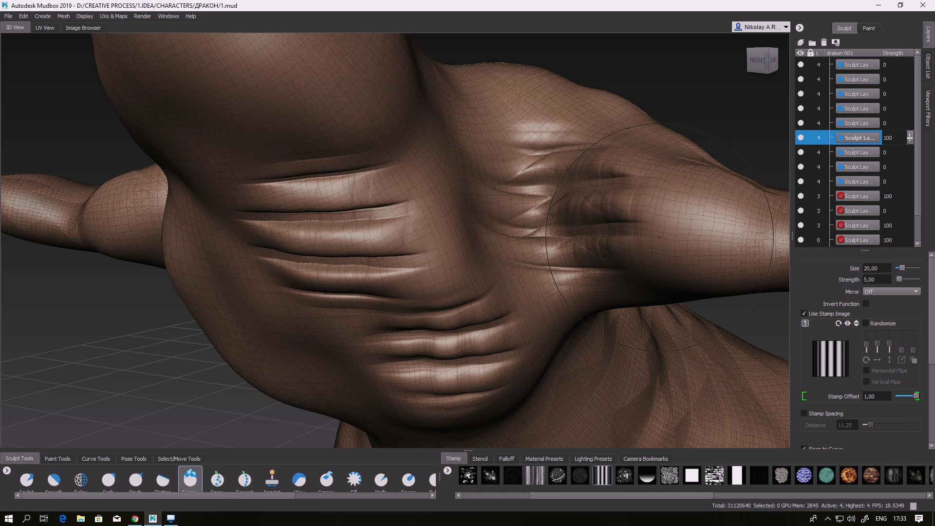
drag(668, 229, 672, 236)
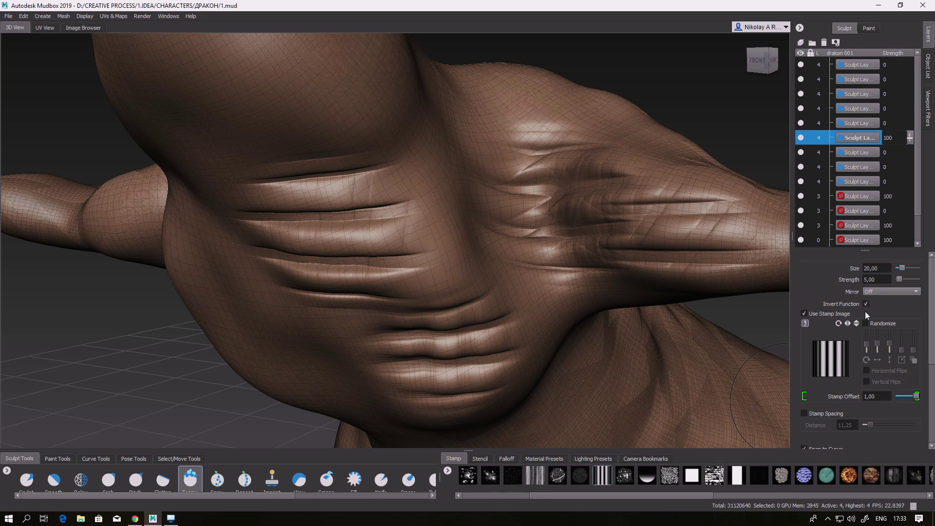
With Invert Function on, sculpt the striped stamp at Stamp Offset 1,00 and again with the offset lowered
drag(263, 71, 264, 79)
drag(916, 396, 896, 397)
drag(454, 141, 482, 273)
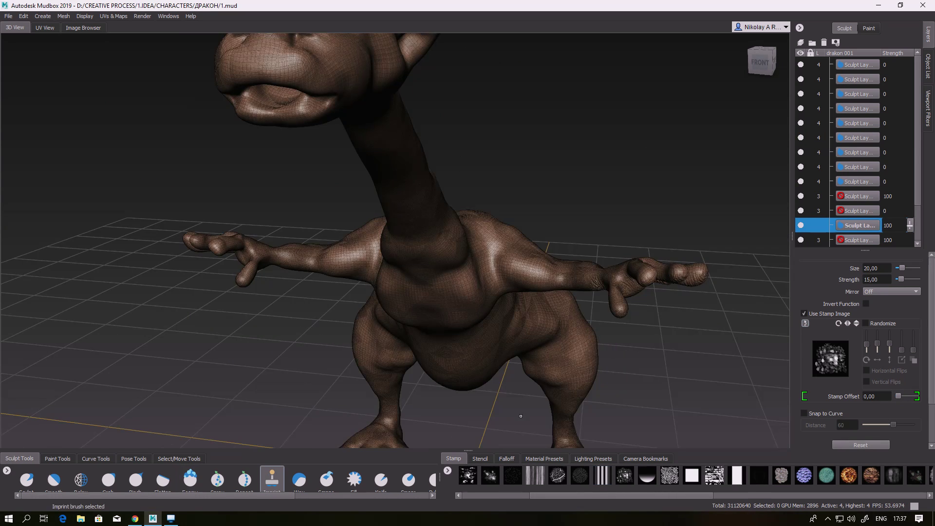
Add a sculpt layer and imprint the scale stamp on the chest at Stamp Offset 0,00 and on the shoulder at 1,00
alt+right_drag(521, 416, 604, 341)
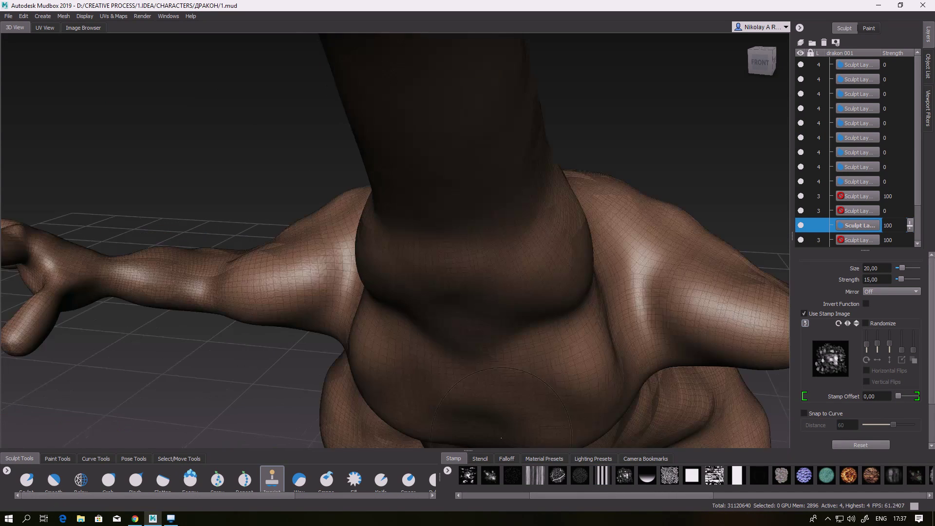
click(801, 42)
mouse_move(560, 361)
mouse_down()
mouse_move(564, 383)
mouse_move(604, 389)
mouse_up()
drag(717, 300, 743, 380)
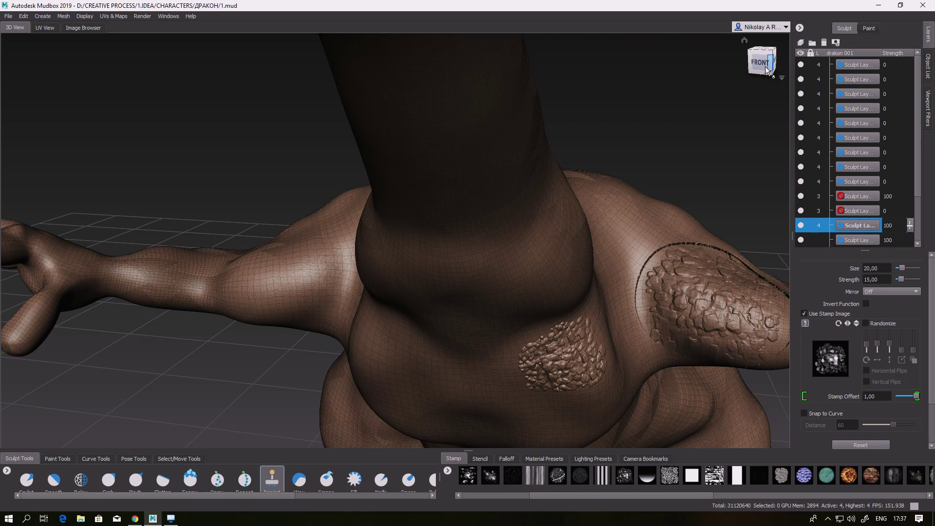
Turn on Invert Function for the Imprint tool and lower the Stamp Offset
drag(765, 67, 727, 59)
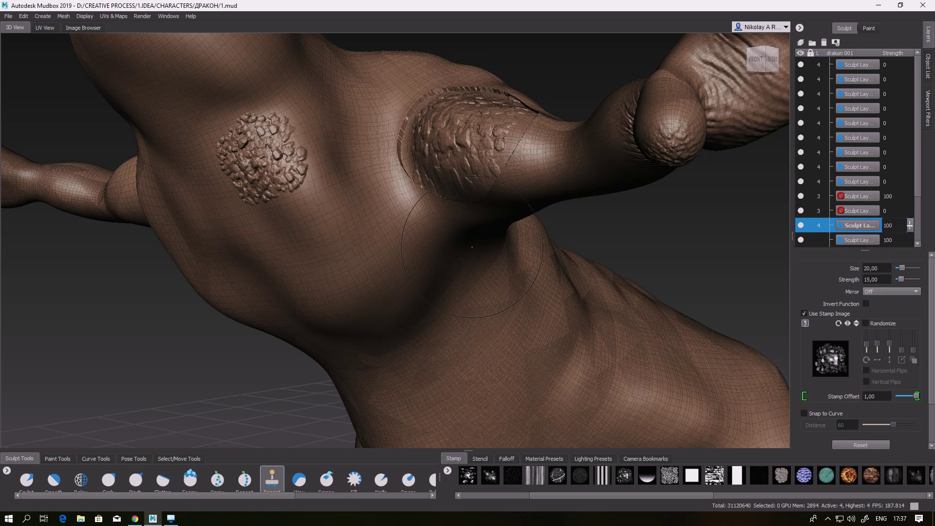
click(866, 303)
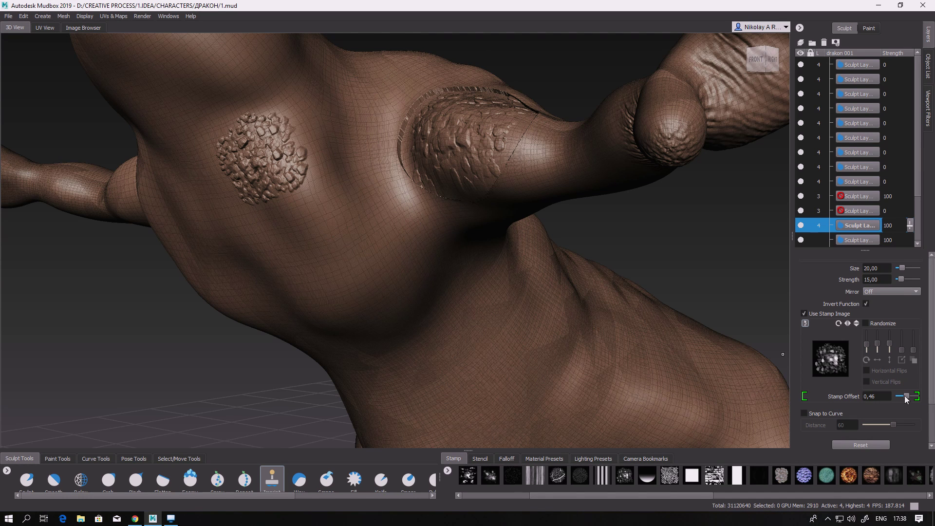